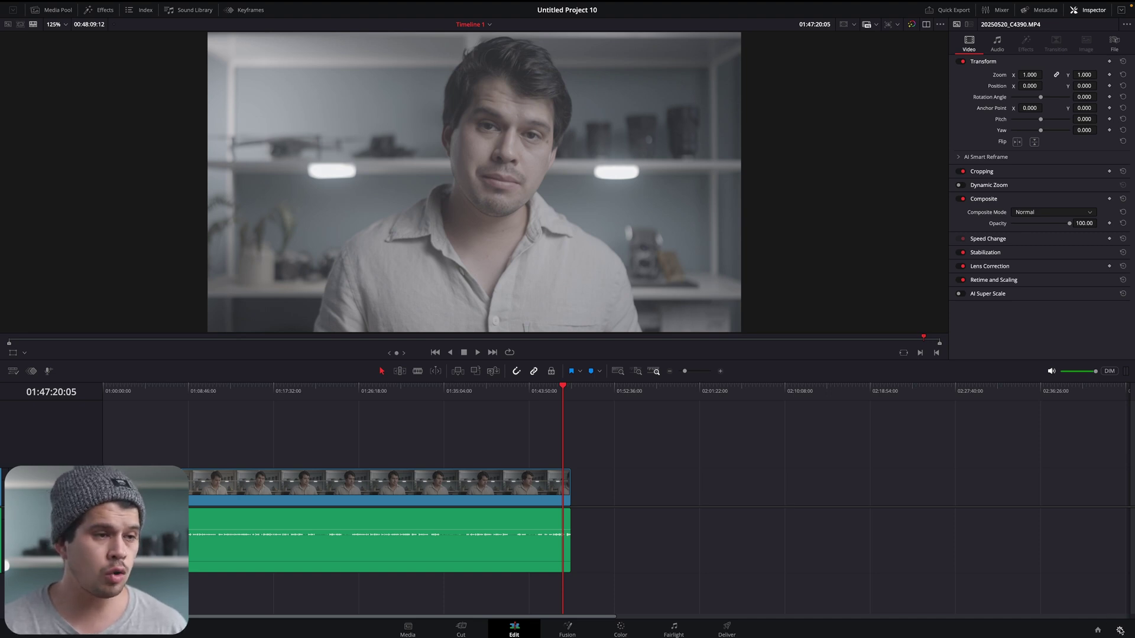
Step: Set the project's timeline resolution to 3840 x 2160 Ultra HD, keeping 23.976 fps
left_click(1118, 630)
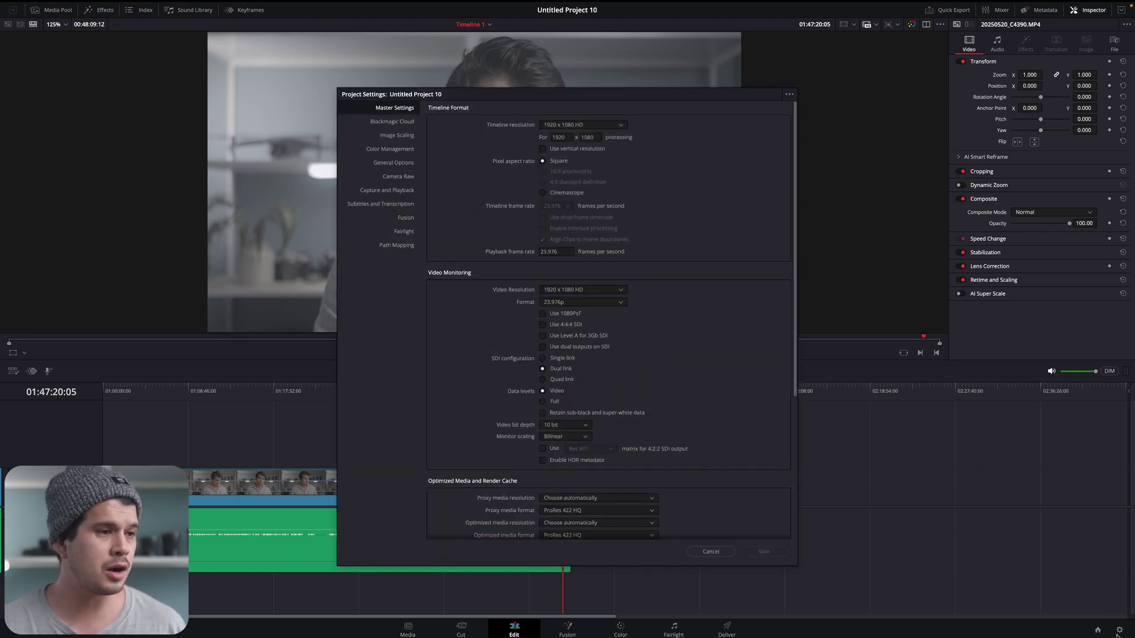
left_click(589, 125)
scroll(582, 171, "down", 3)
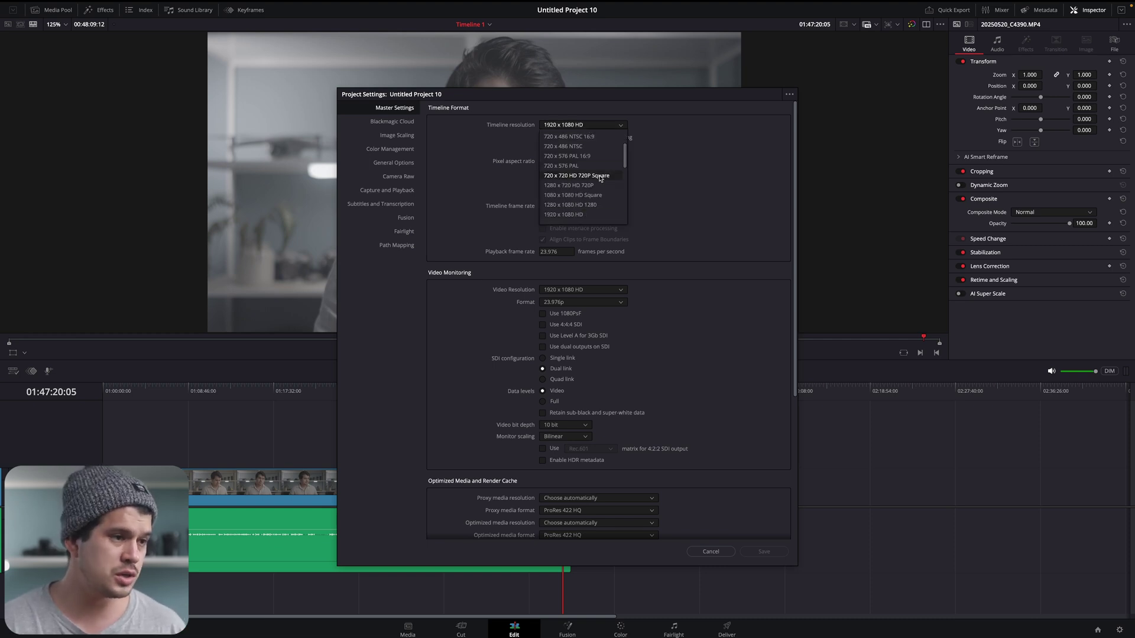
left_click(584, 176)
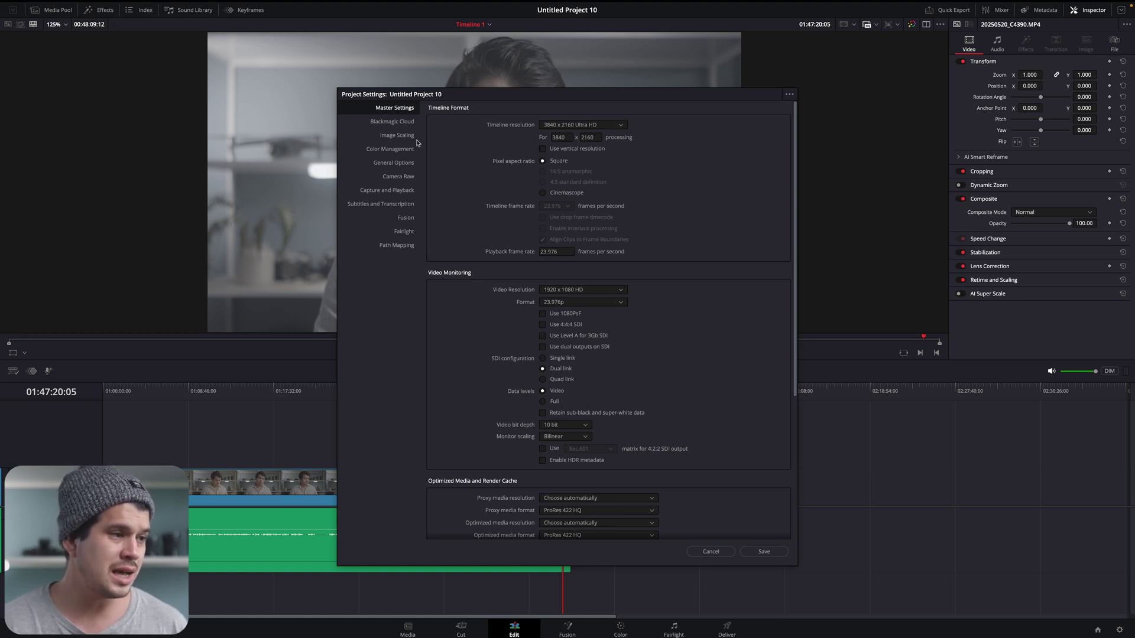
left_click(405, 155)
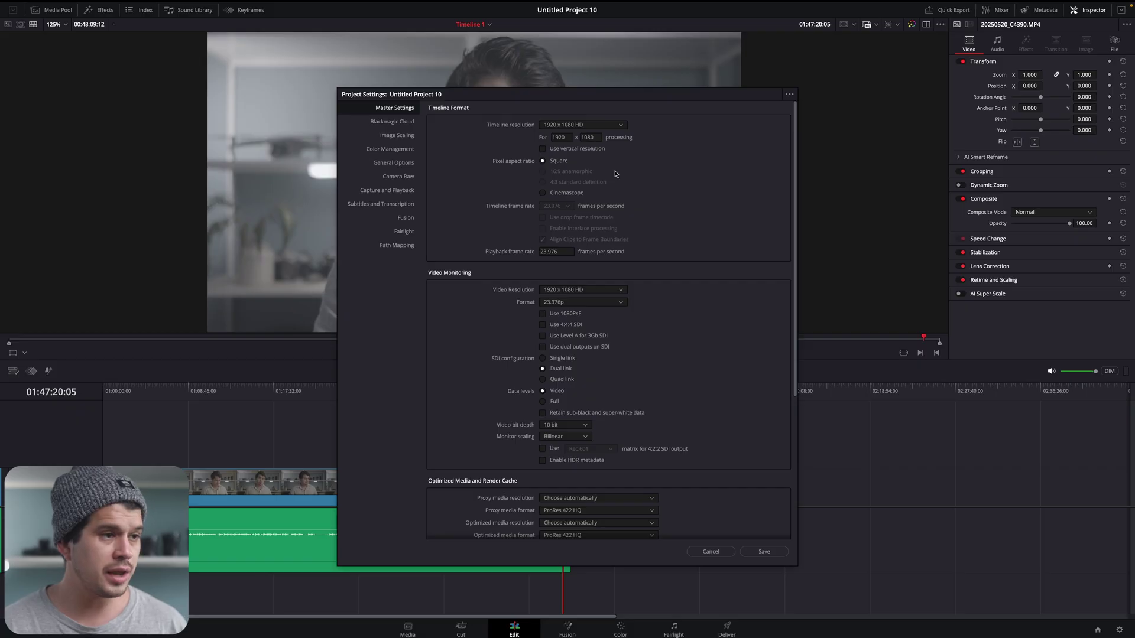
left_click(601, 126)
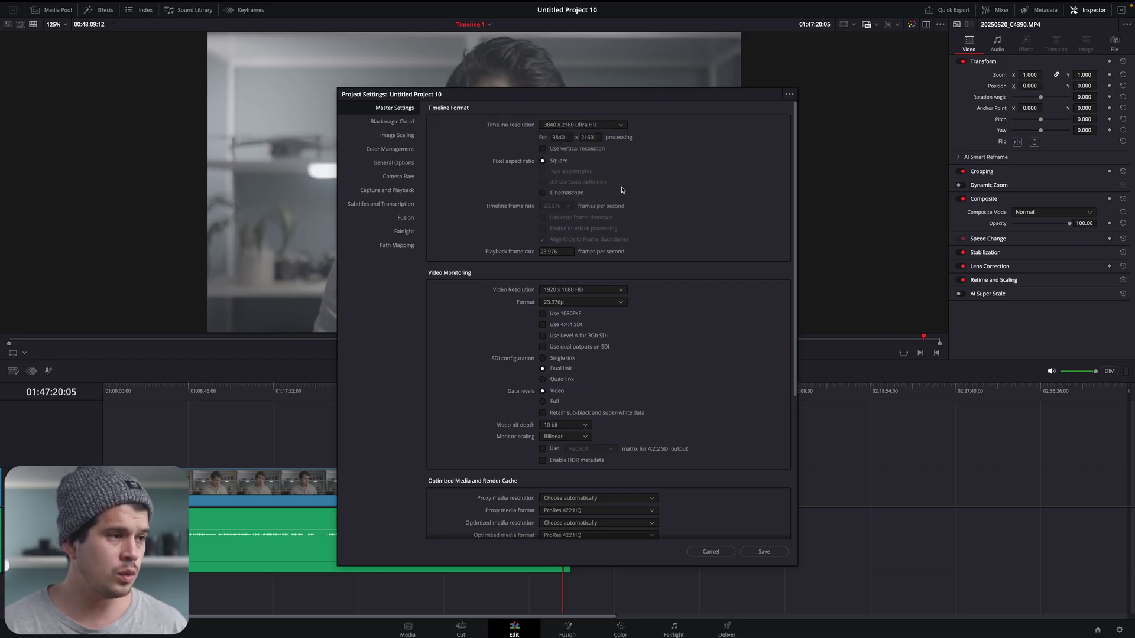
Step: Choose DaVinci YRGB Color Managed, Custom processing mode and S-Gamut3.Cine/S-Log3 input colour space
left_click(403, 149)
left_click(591, 125)
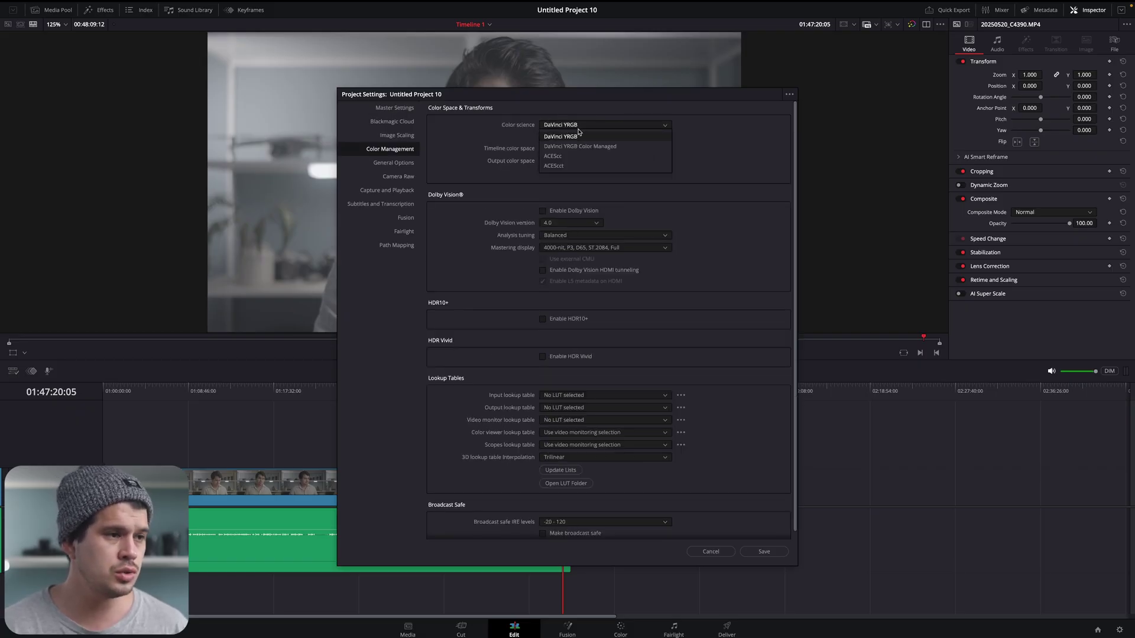
left_click(585, 139)
left_click(579, 149)
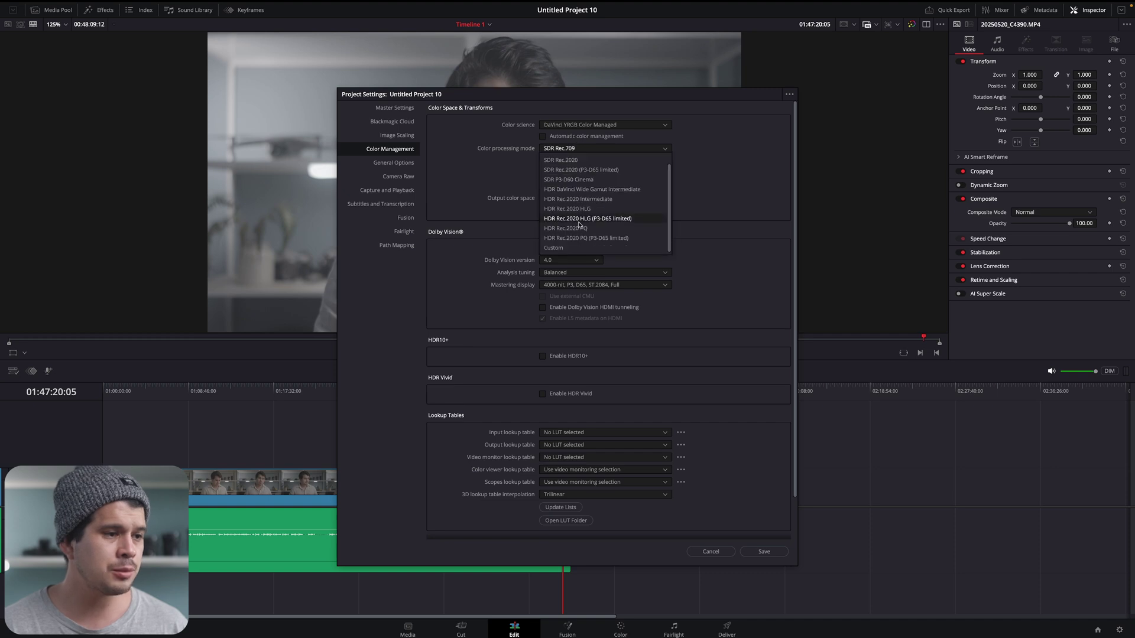
scroll(591, 237, "down", 1)
left_click(568, 247)
left_click(582, 172)
scroll(582, 188, "down", 3)
left_click(582, 188)
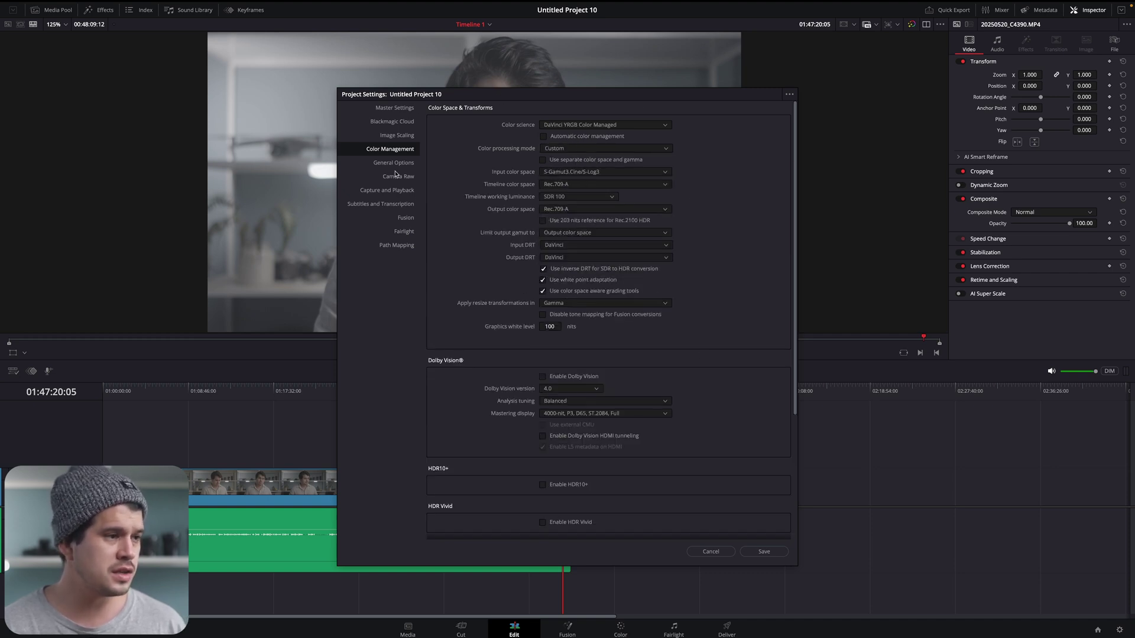
Step: Save the current 4K colour-managed settings as the default preset and confirm the update
left_click(789, 95)
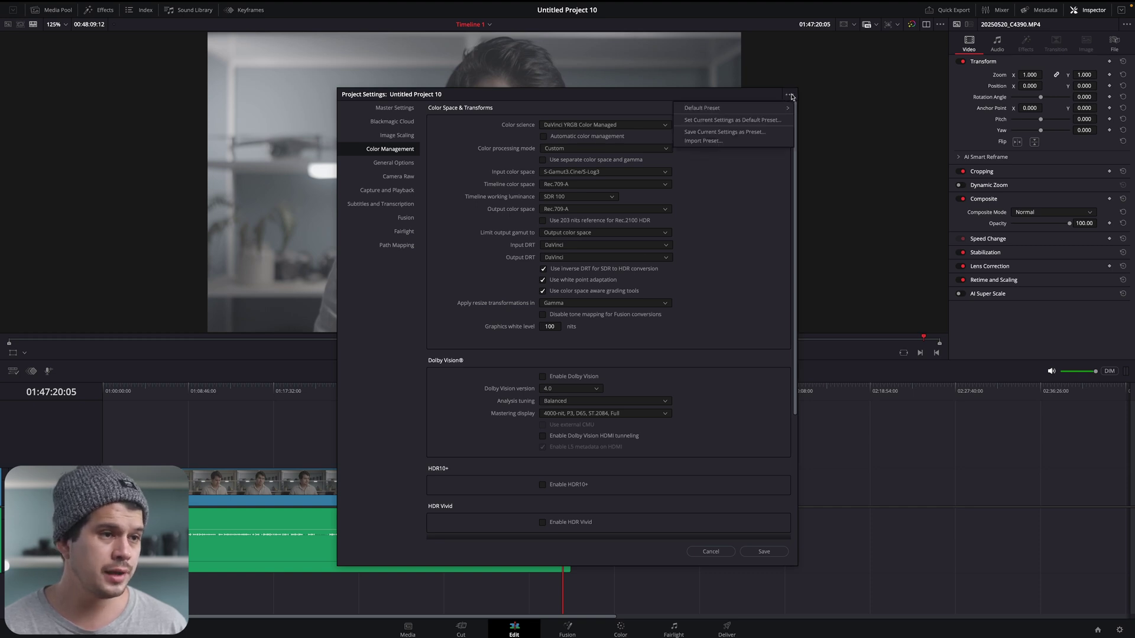
left_click(720, 120)
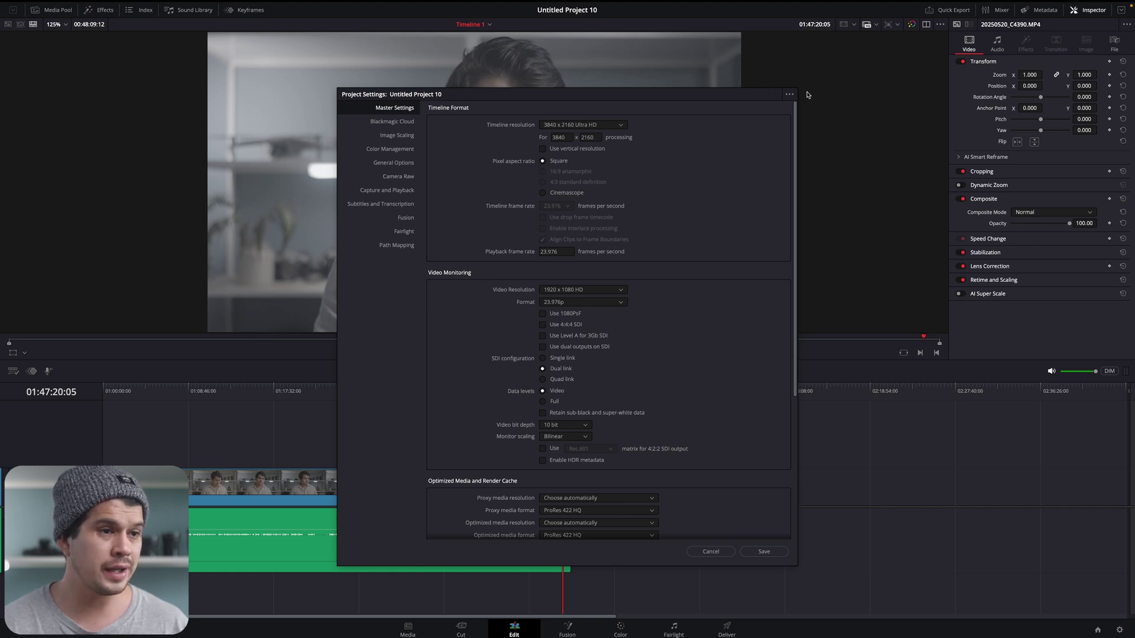
Step: Save the current settings as a new preset named 'Horizontal Tutorials'
left_click(789, 95)
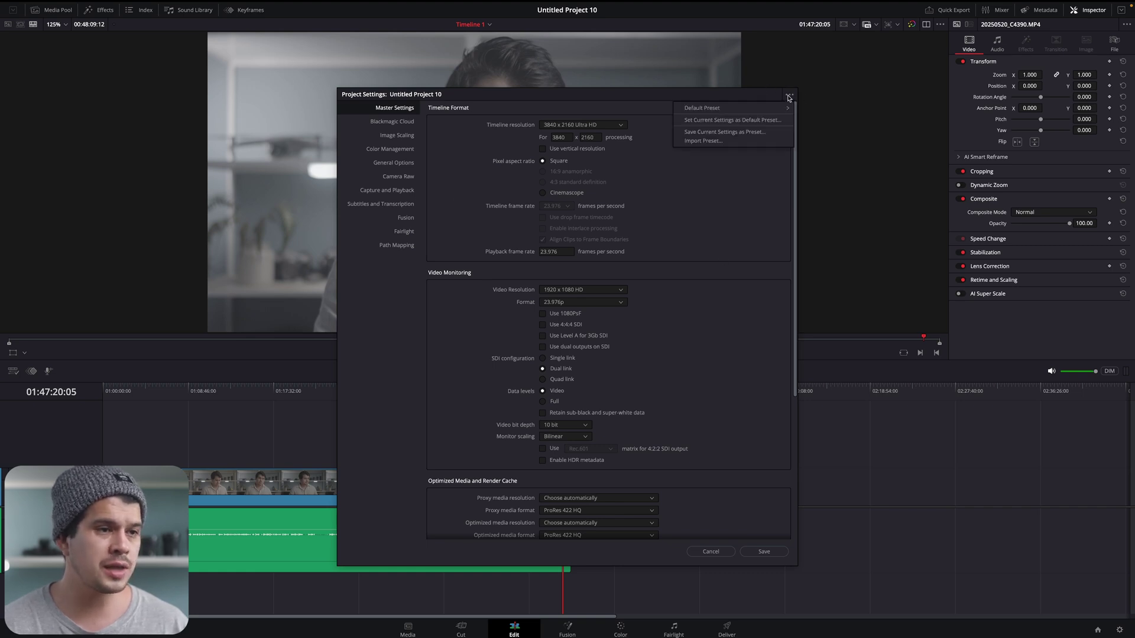
left_click(708, 133)
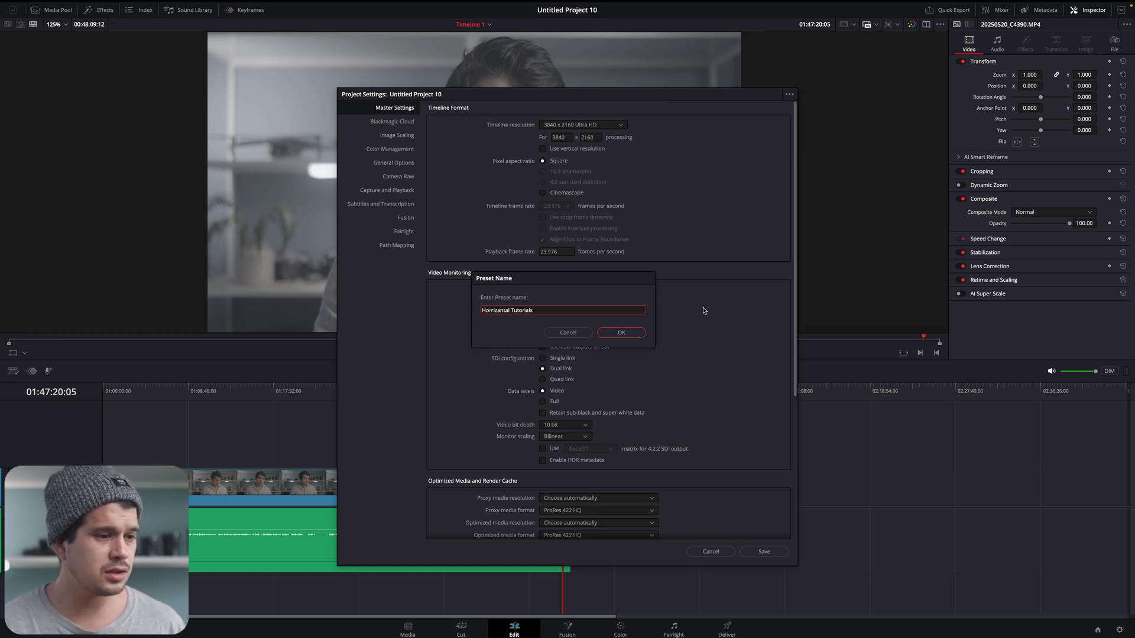
left_click(635, 333)
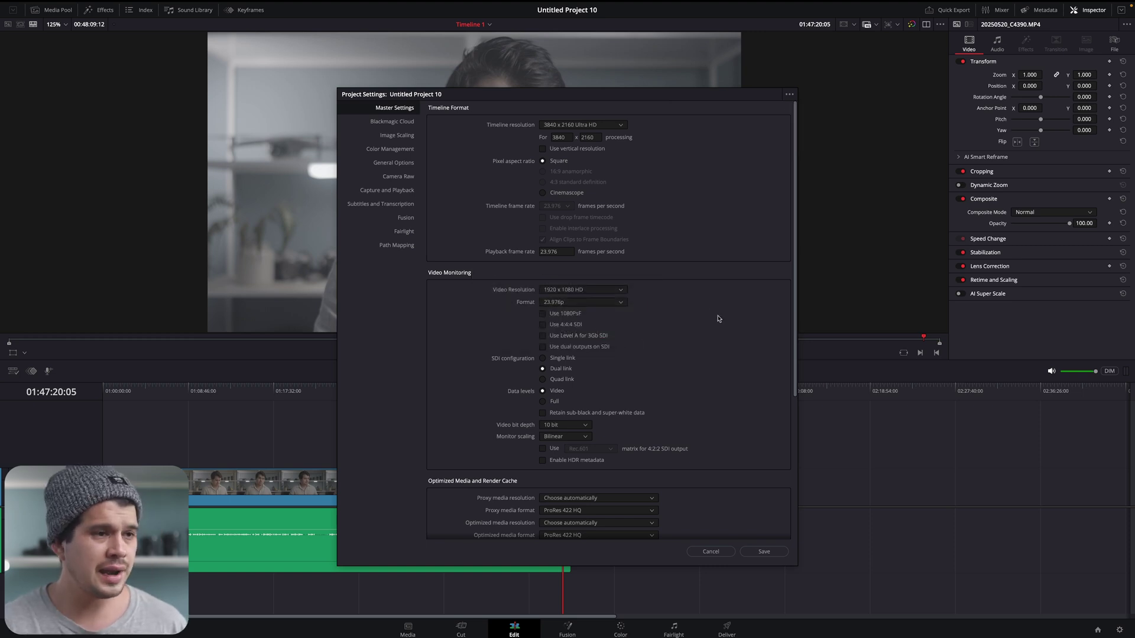
Step: Confirm 'Horizontal Tutorials' now appears in the preset options menu
left_click(790, 95)
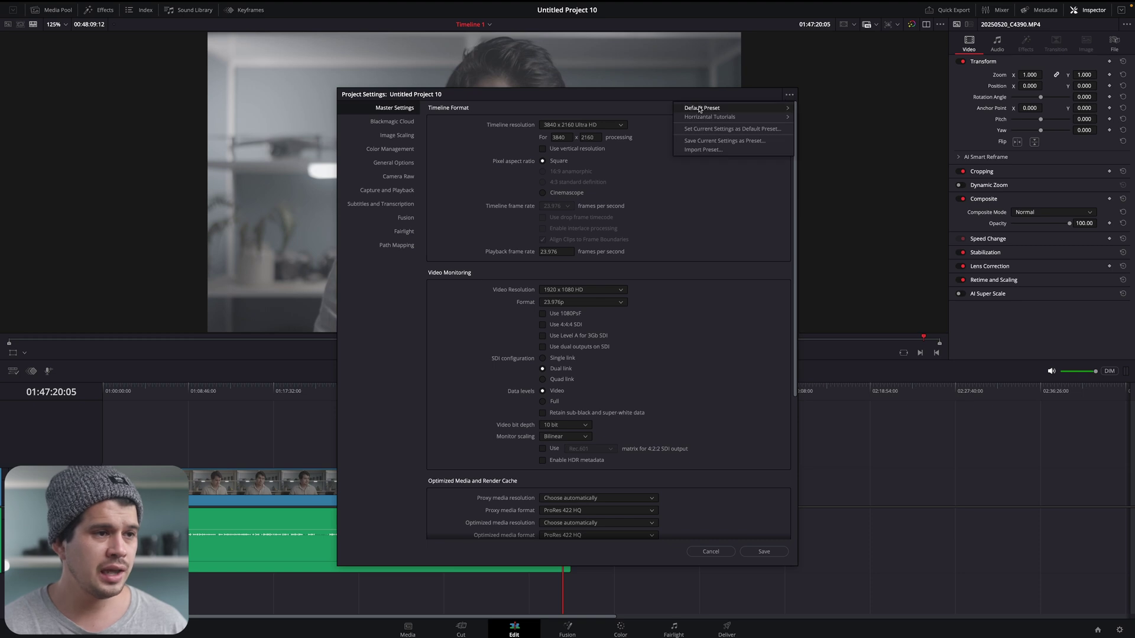
mouse_move(704, 117)
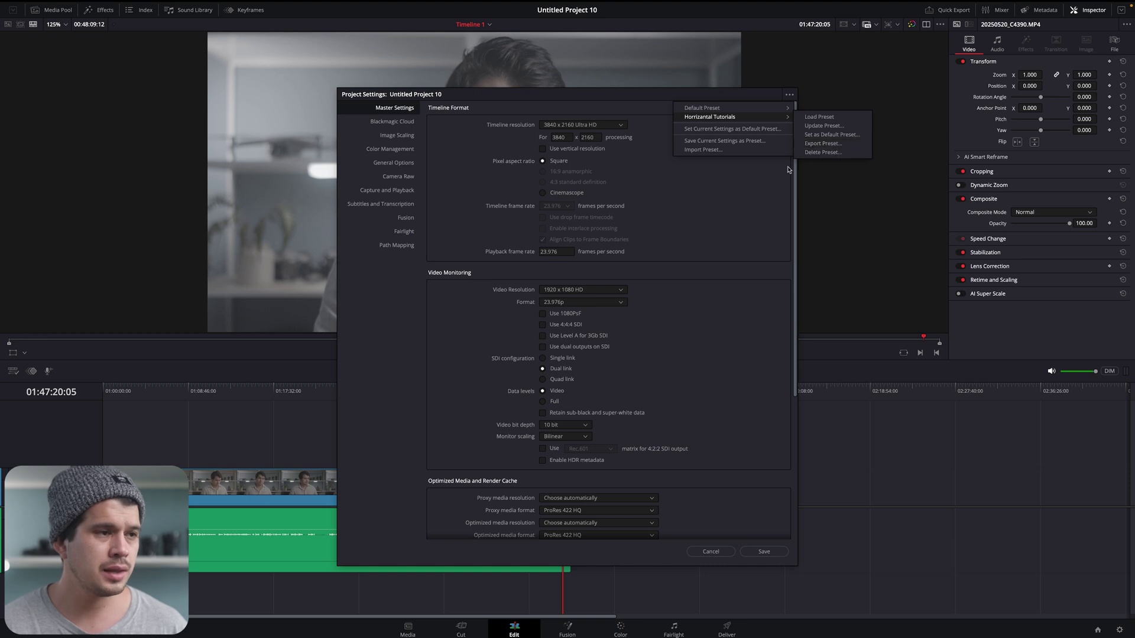
left_click(713, 206)
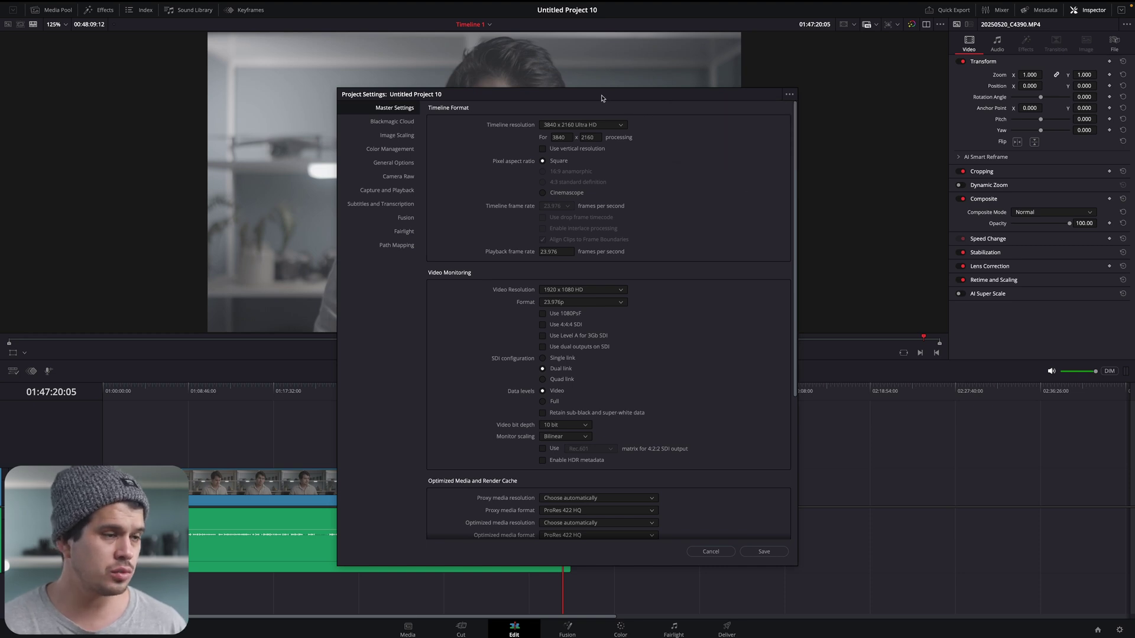
Step: Save the vertical 2160 x 3840 timeline and store it as a 'Vertical Tutorials' preset
left_click_drag(601, 98, 898, 77)
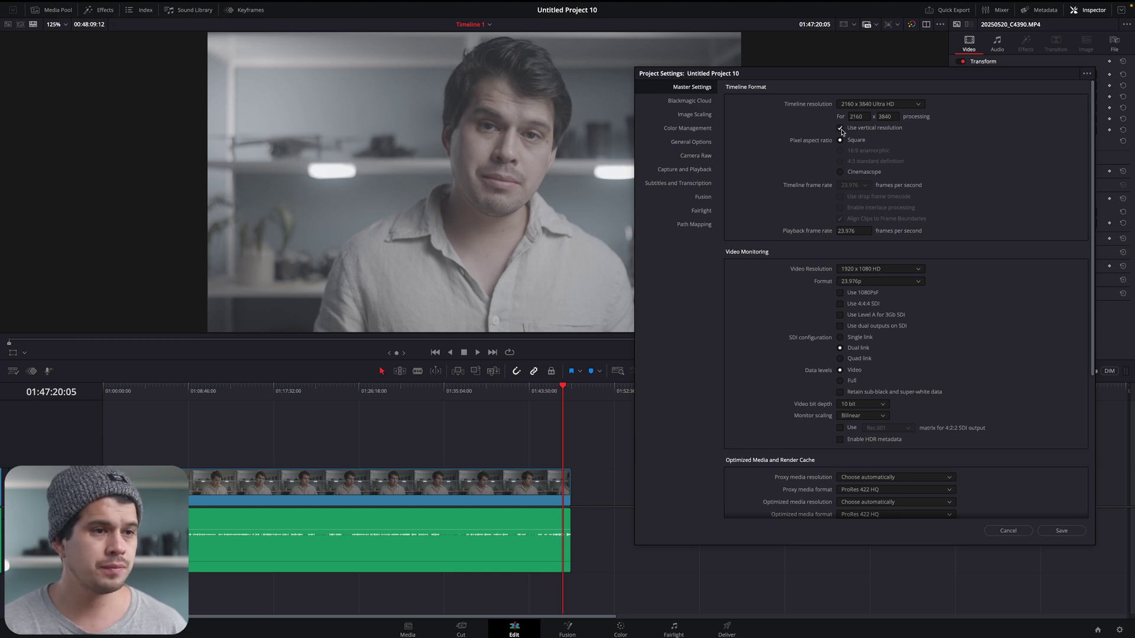
left_click(1061, 530)
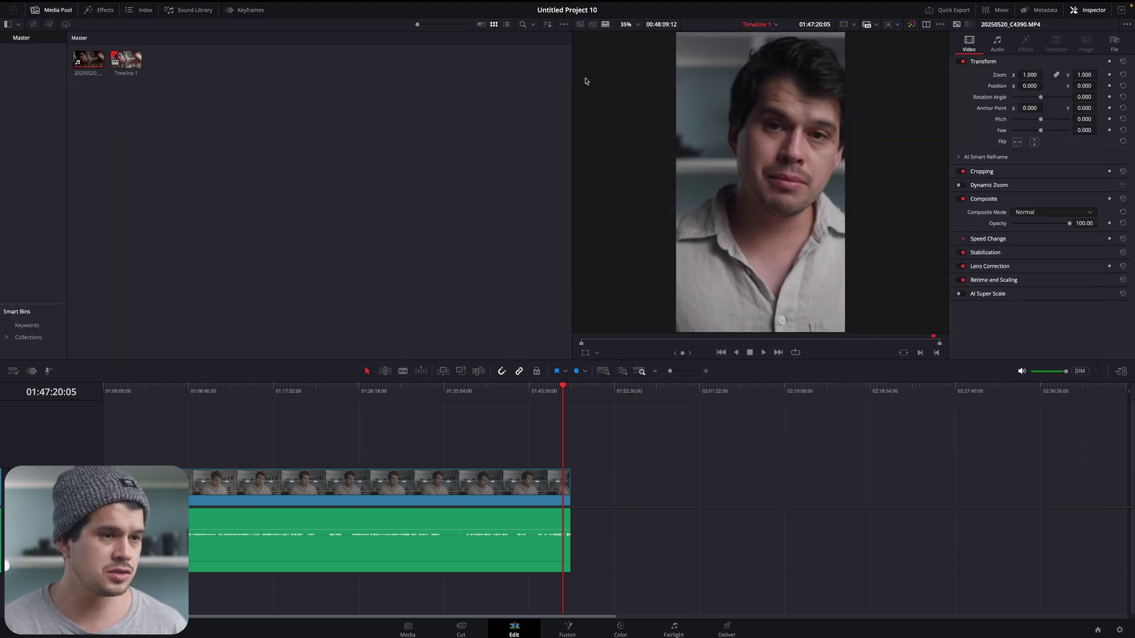
left_click(1117, 630)
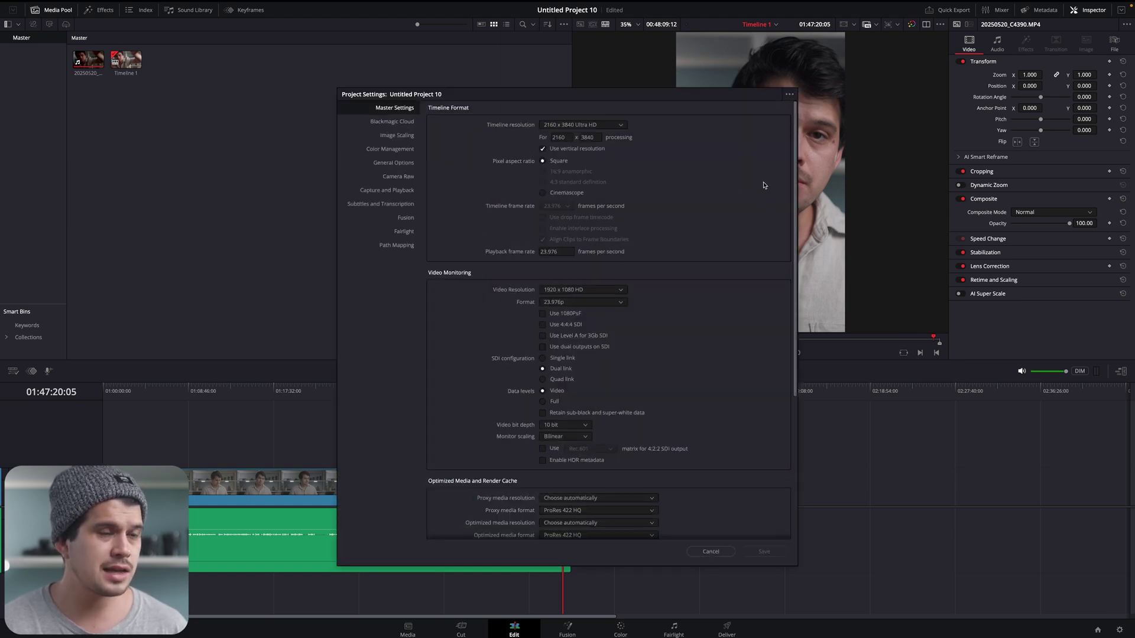
left_click(789, 95)
left_click(820, 110)
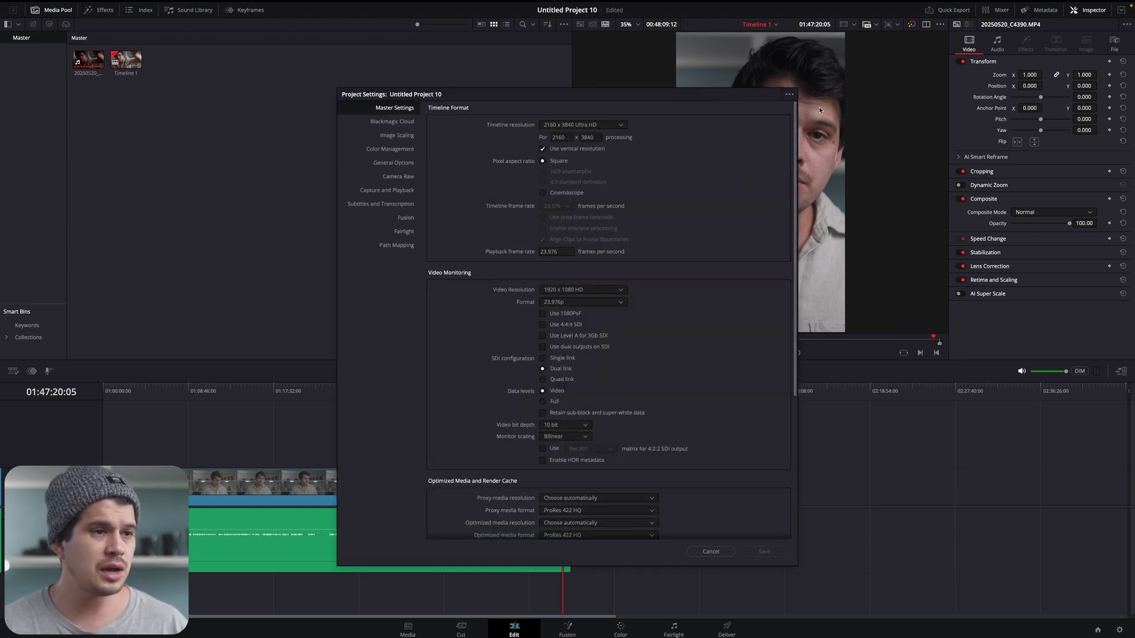
Step: Load the Horizontal Tutorials preset, then the Vertical Tutorials preset, to verify both
left_click(788, 96)
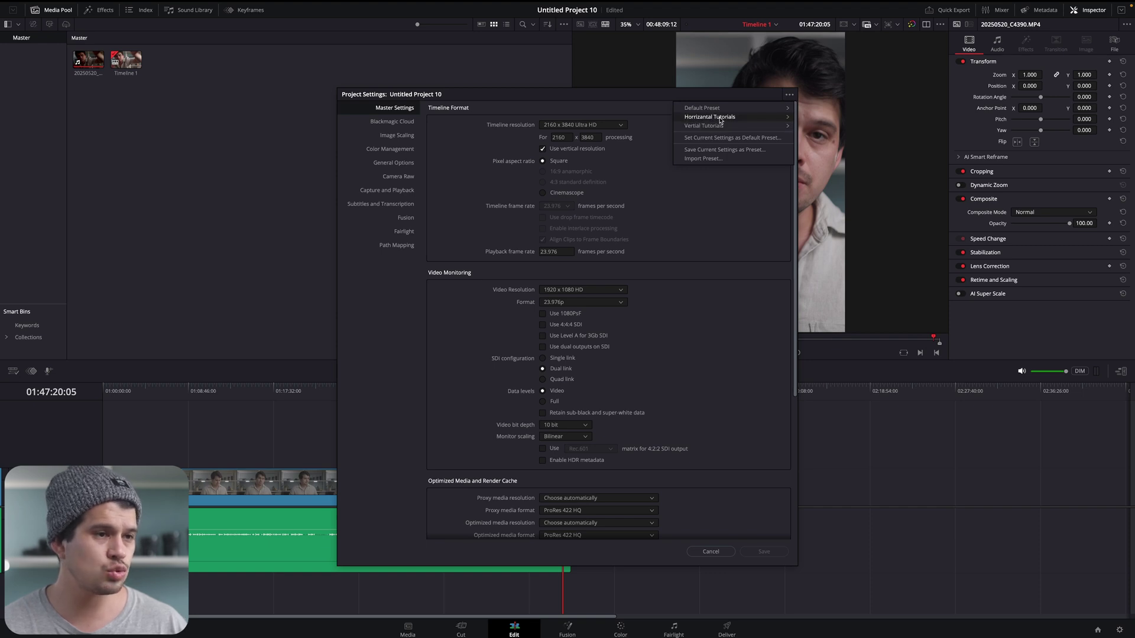
left_click(810, 119)
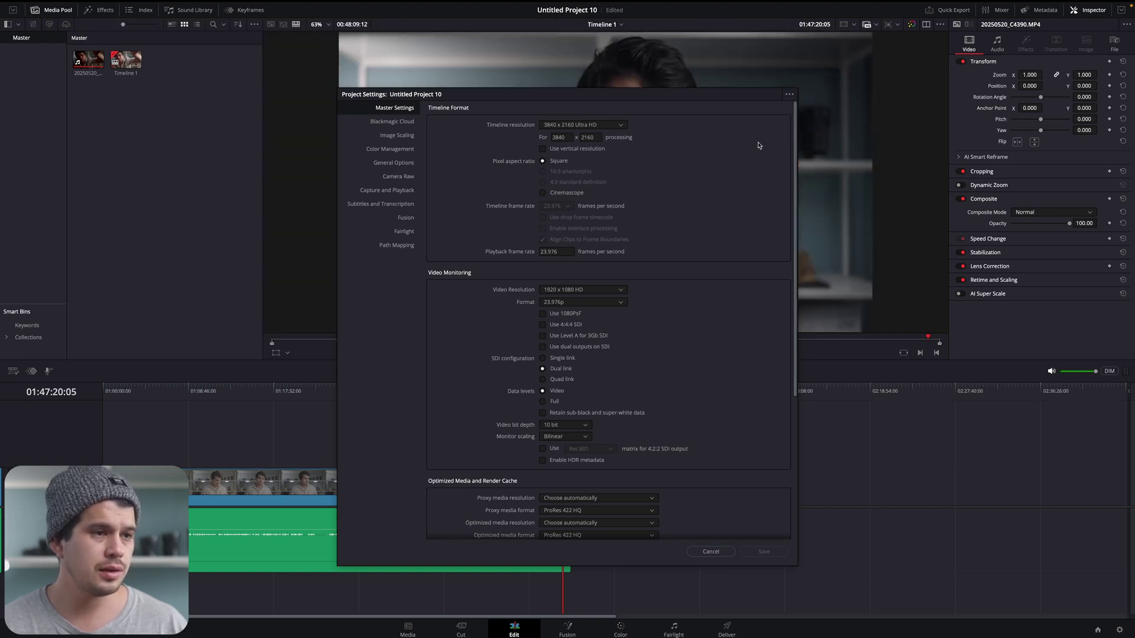
left_click(789, 94)
mouse_move(733, 125)
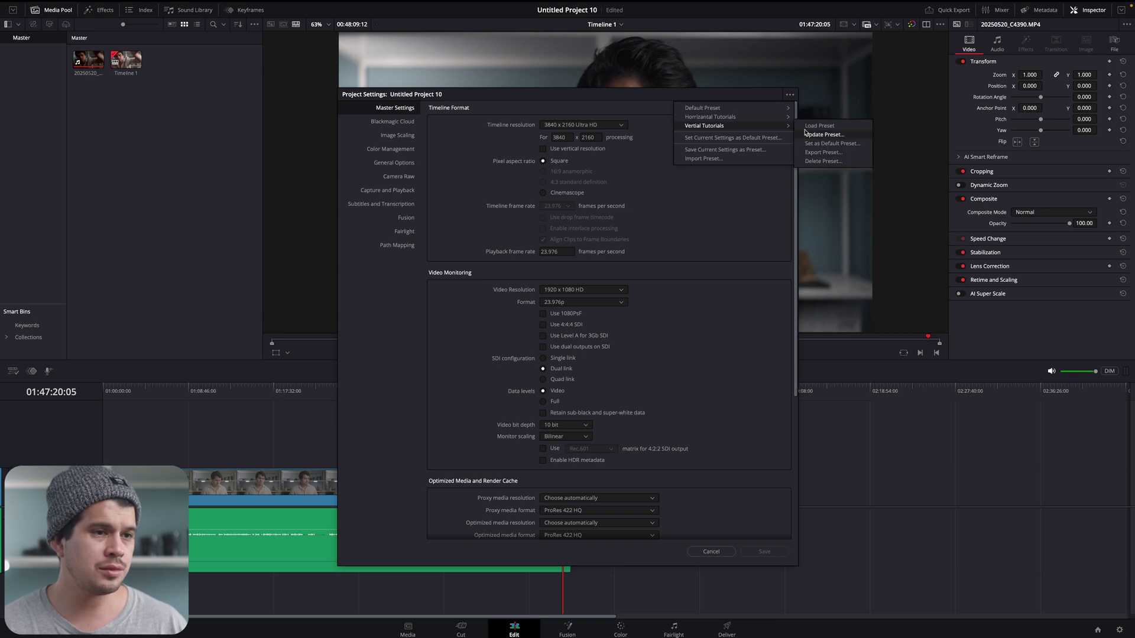
left_click(815, 126)
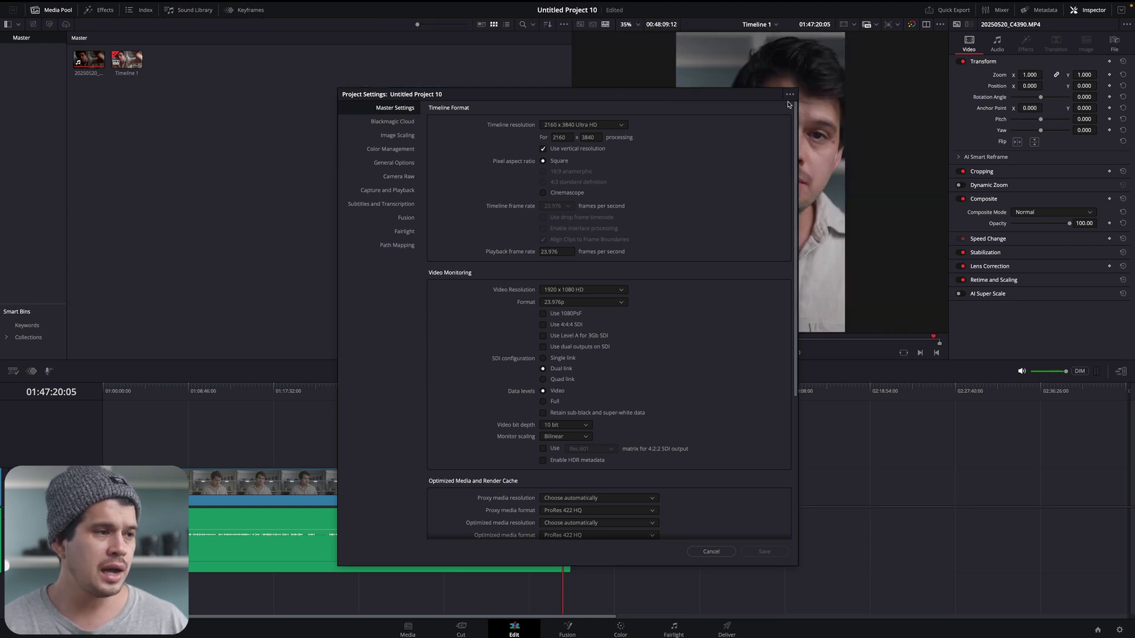
left_click(392, 150)
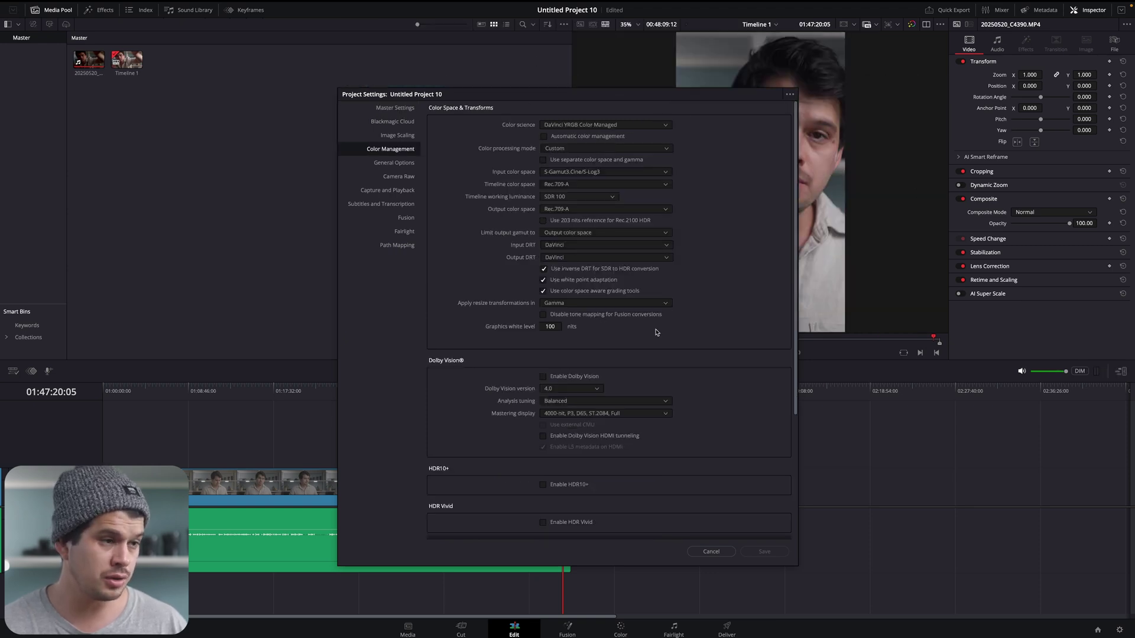